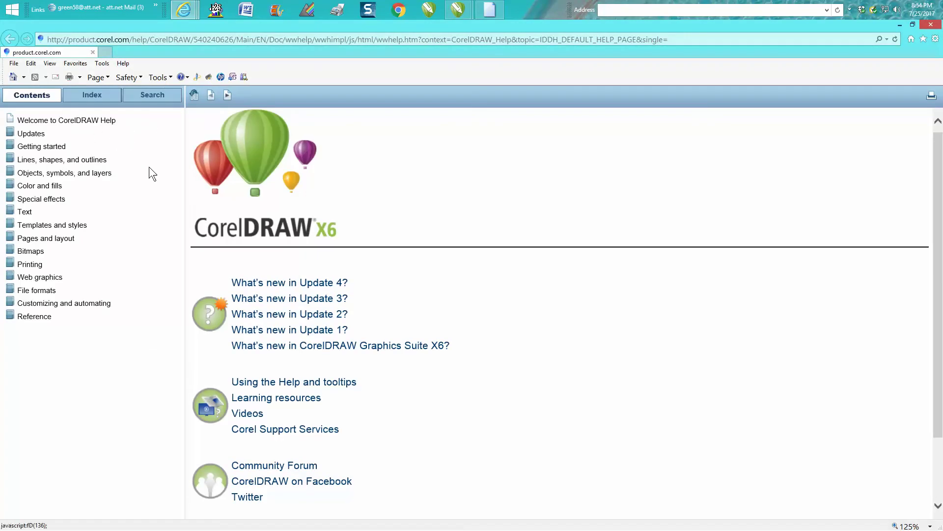
# Close the Internet Explorer Help window to return to the F-keys drawing.
pyautogui.click(931, 26)
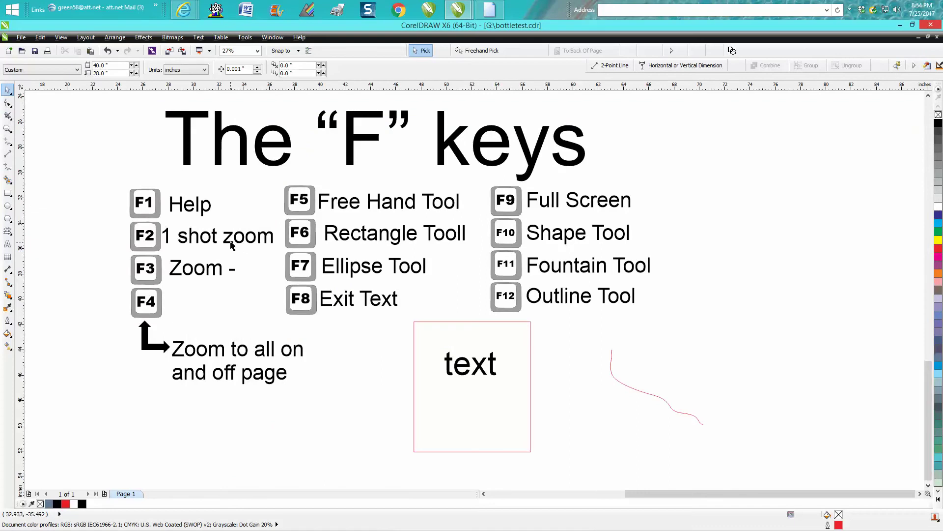
pyautogui.press('F2')
pyautogui.moveTo(103, 181); pyautogui.dragTo(348, 361)
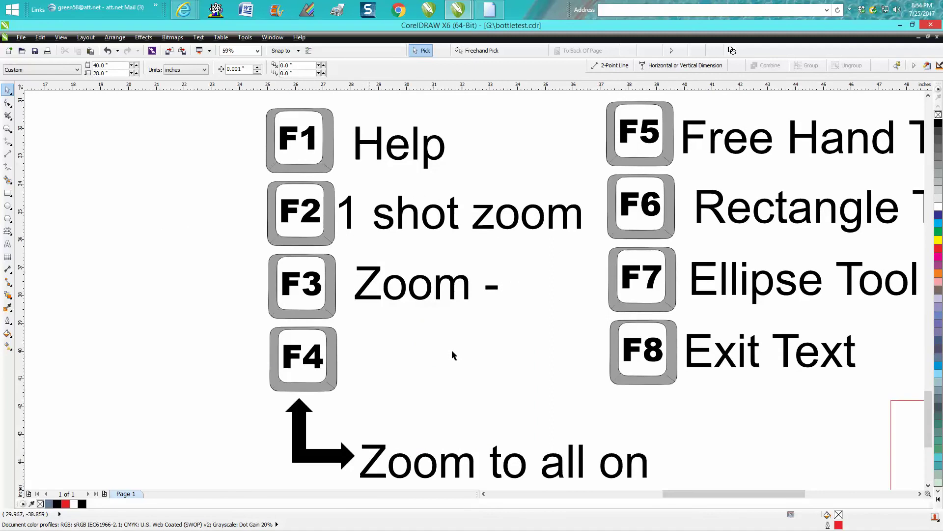
pyautogui.press('F3')
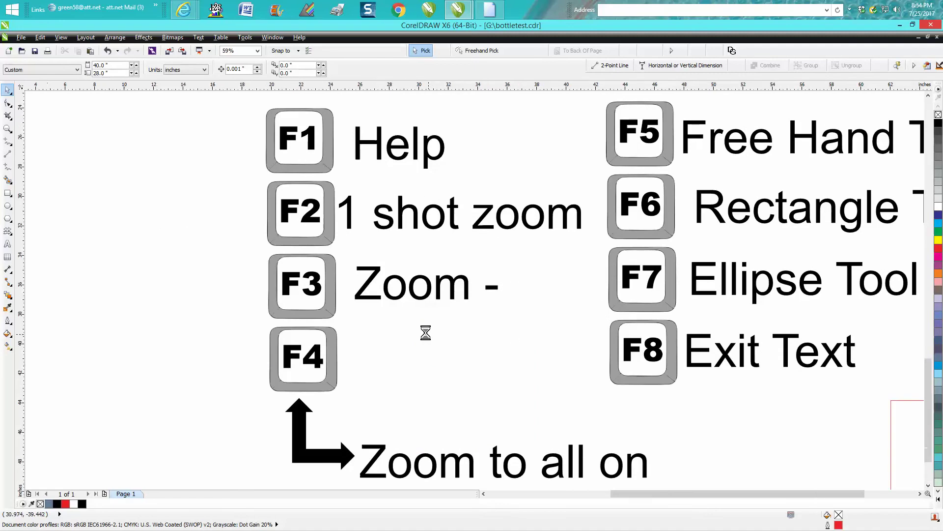
pyautogui.click(409, 316)
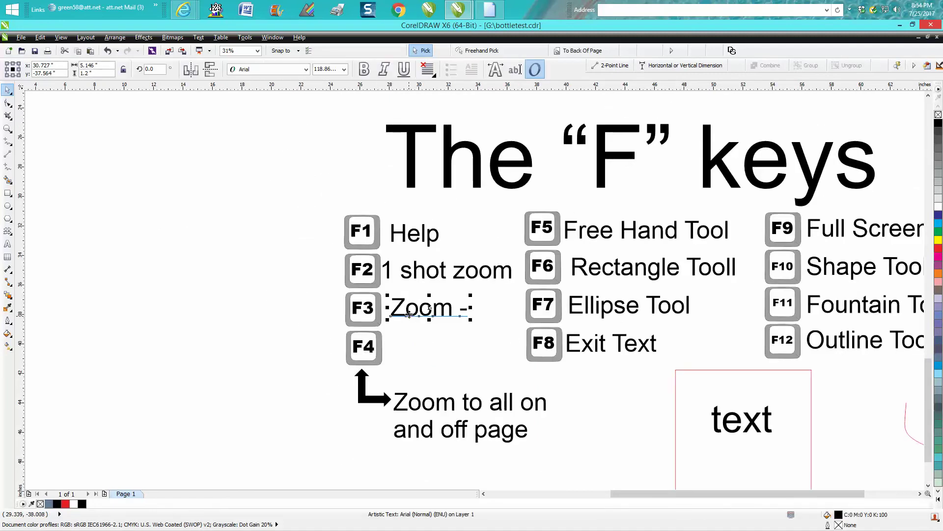
pyautogui.press('F3')
pyautogui.press('F3')
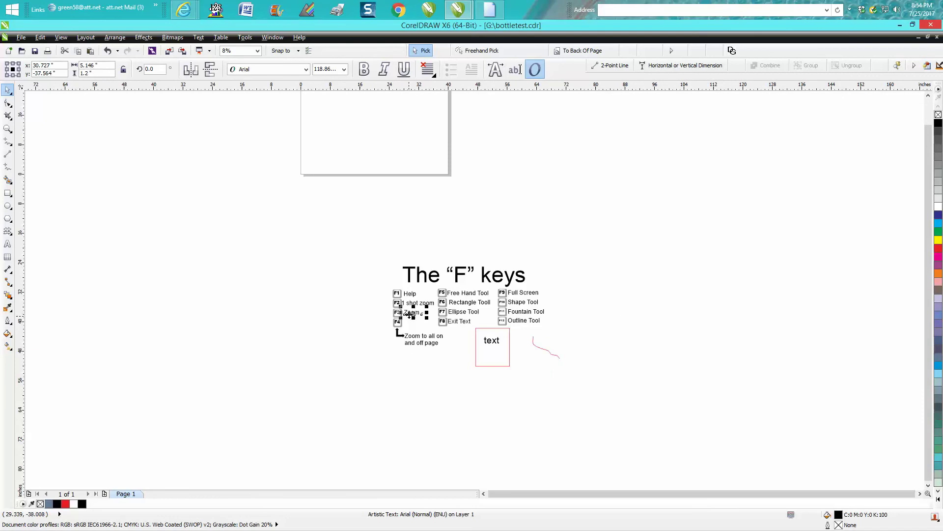
pyautogui.press('F3')
pyautogui.scroll(7, 409, 315)
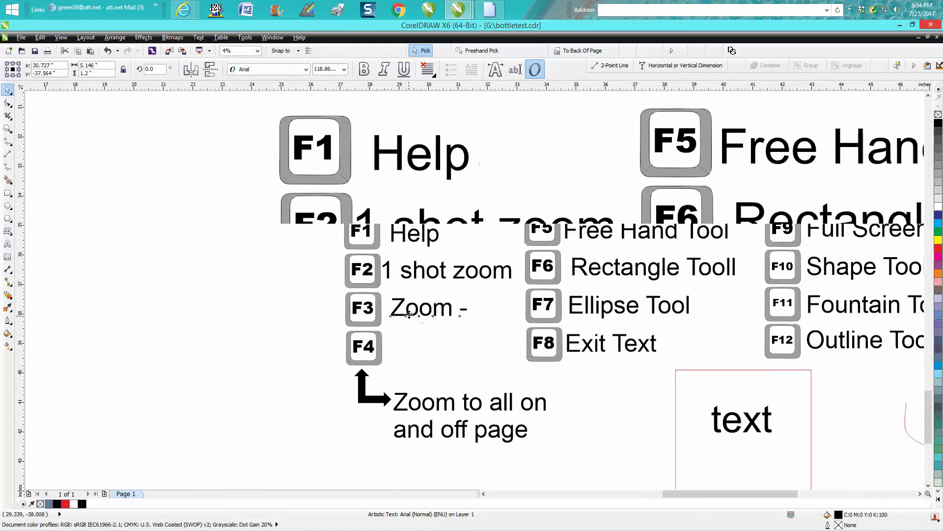
pyautogui.scroll(-8, 409, 314)
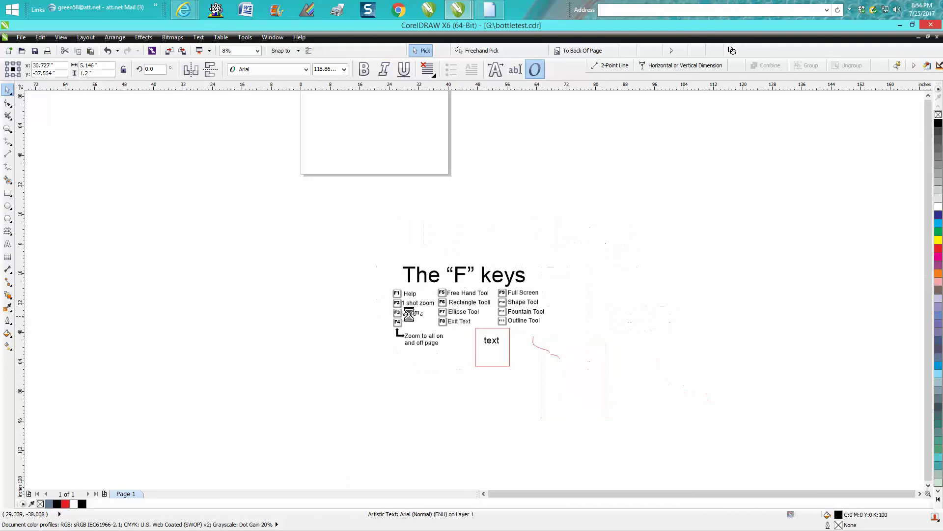
pyautogui.press('F3')
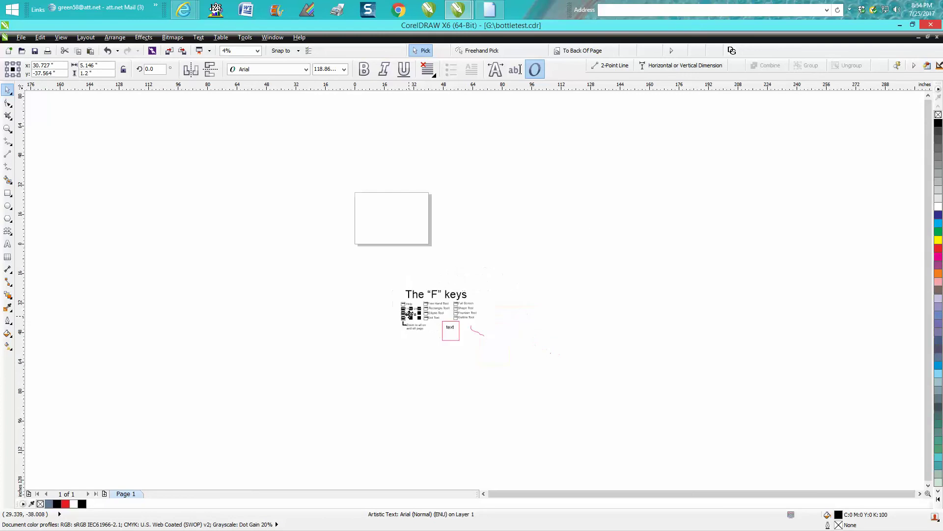
pyautogui.click(8, 129)
pyautogui.moveTo(377, 253); pyautogui.dragTo(537, 377)
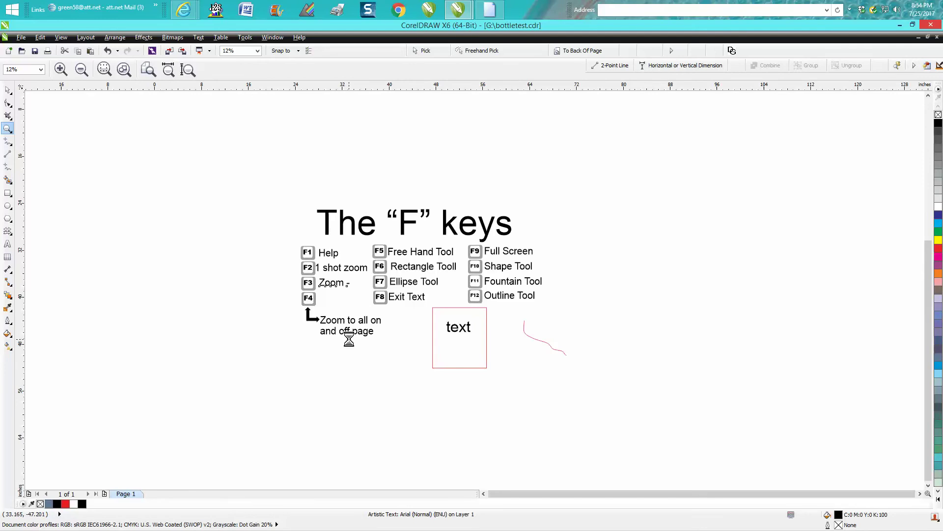
pyautogui.press('F4')
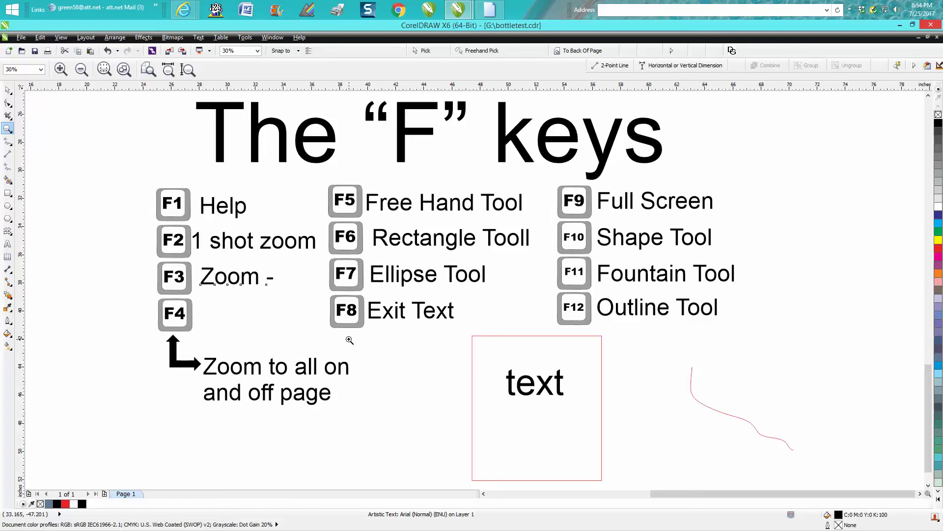
pyautogui.press('F3')
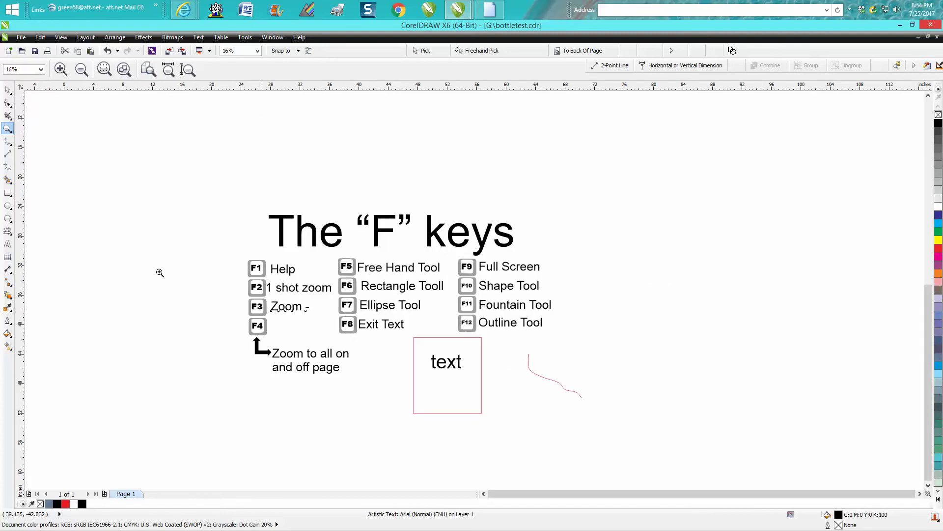
pyautogui.click(8, 193)
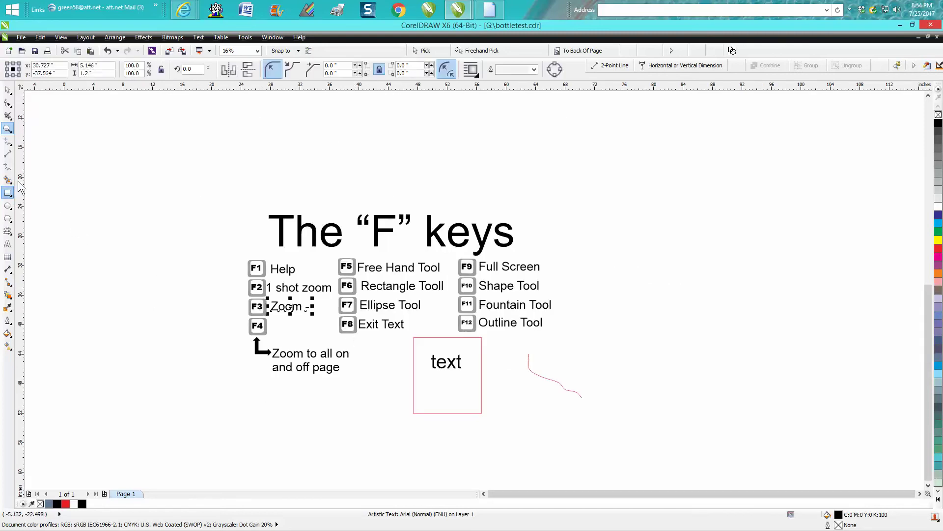
pyautogui.moveTo(34, 115); pyautogui.dragTo(48, 130)
pyautogui.click(7, 90)
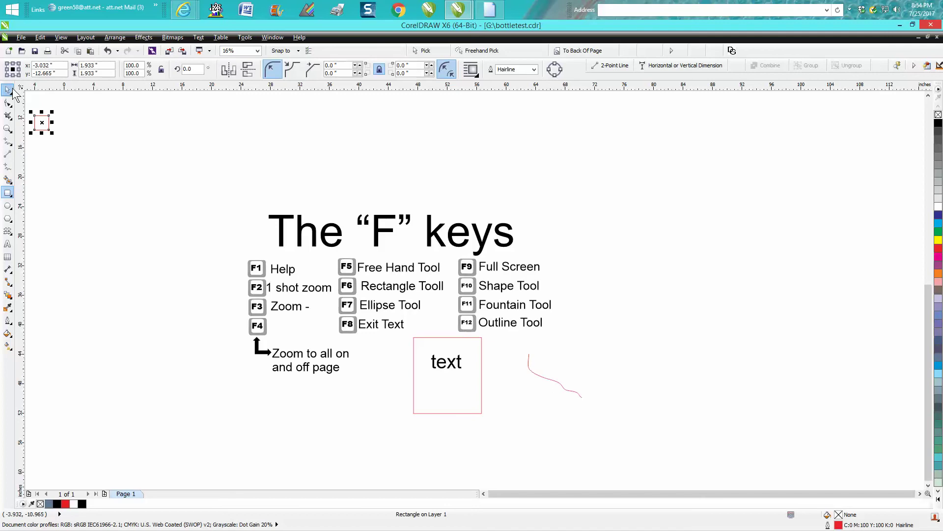
pyautogui.scroll(1, 162, 133)
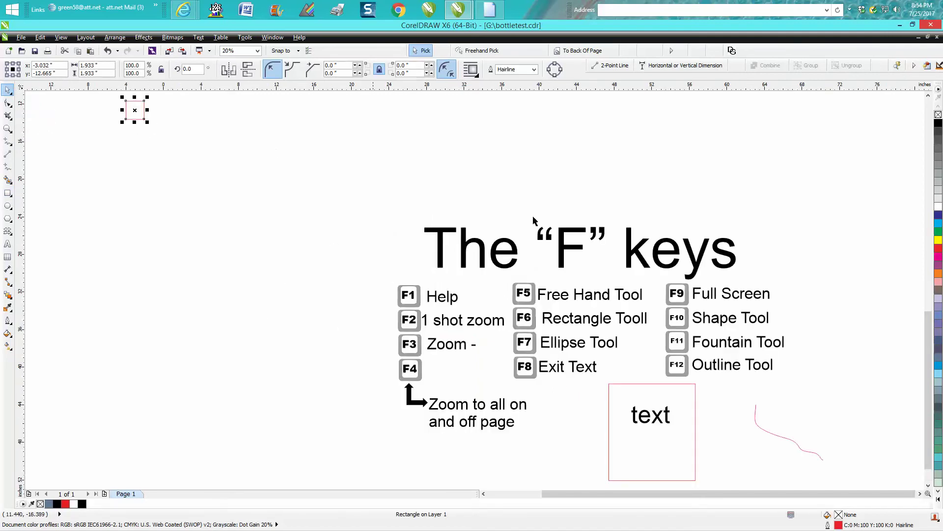
pyautogui.press('Delete')
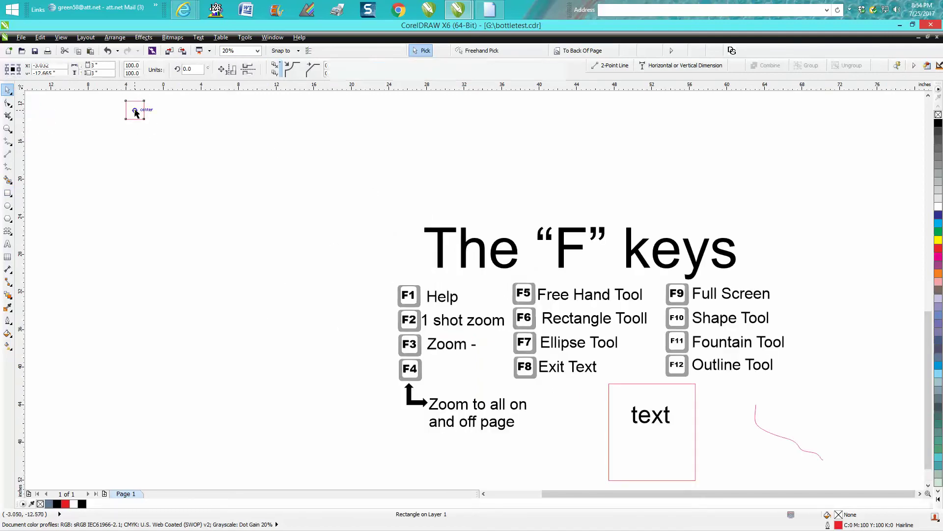
pyautogui.click(8, 128)
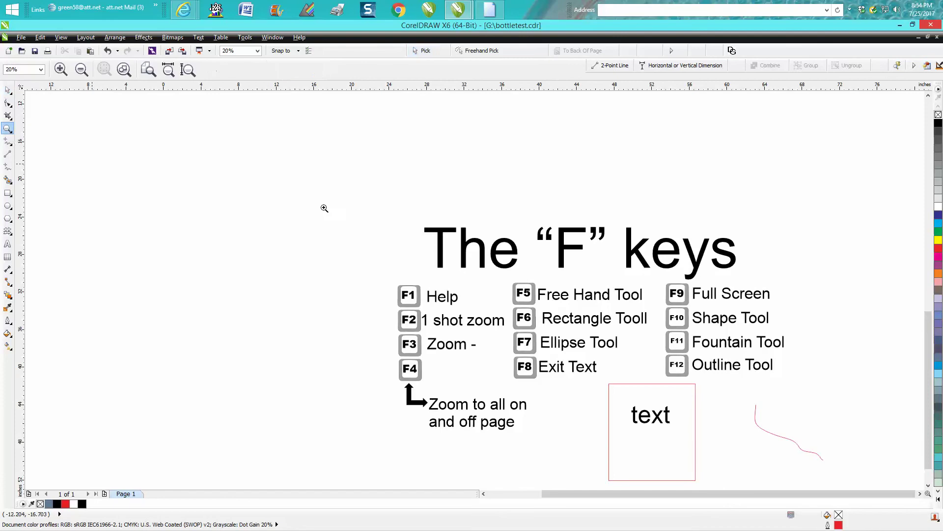
pyautogui.moveTo(385, 213)
pyautogui.mouseDown()
pyautogui.moveTo(663, 421)
pyautogui.moveTo(834, 499)
pyautogui.moveTo(836, 455)
pyautogui.mouseUp()
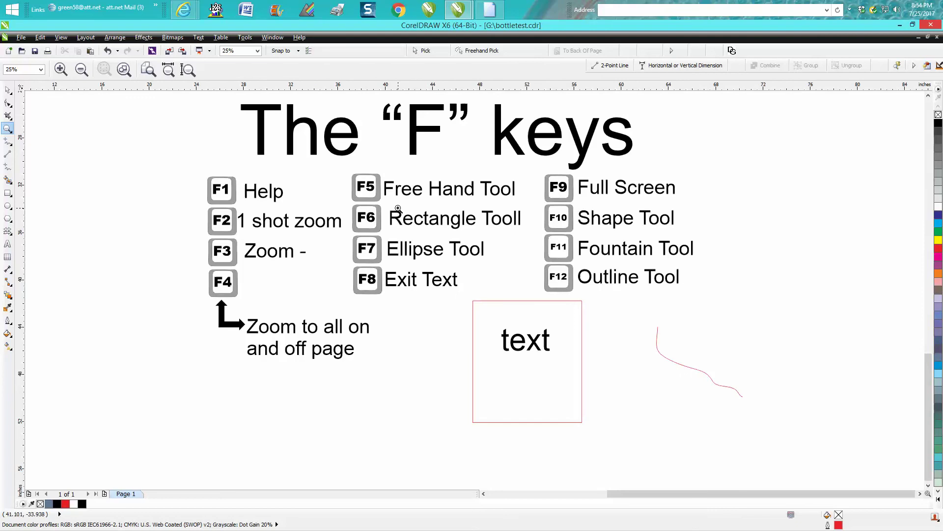
# Draw a freehand curve left of the text box (F5), then a small rectangle (F6) and an ellipse (F7) at right.
pyautogui.press('F5')
pyautogui.moveTo(437, 319)
pyautogui.mouseDown()
pyautogui.moveTo(431, 365)
pyautogui.moveTo(379, 408)
pyautogui.mouseUp()
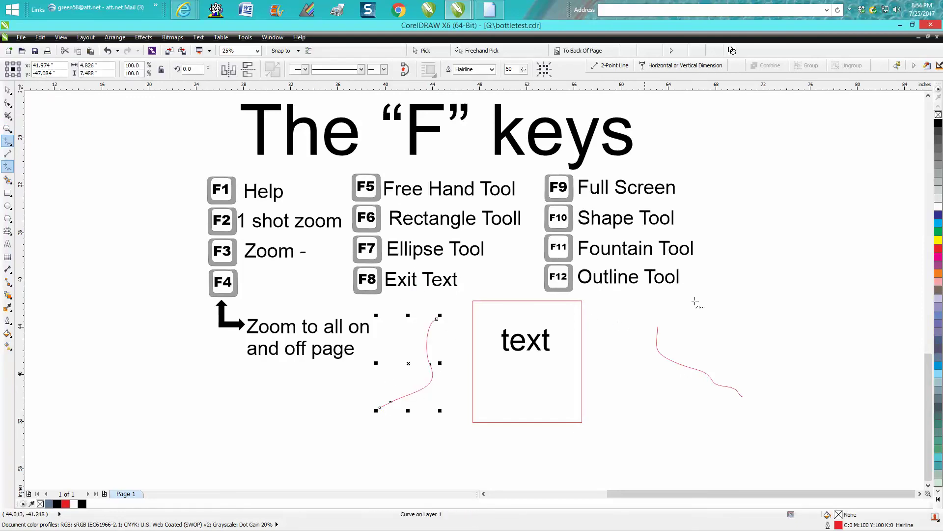
pyautogui.press('F6')
pyautogui.moveTo(737, 223); pyautogui.dragTo(785, 281)
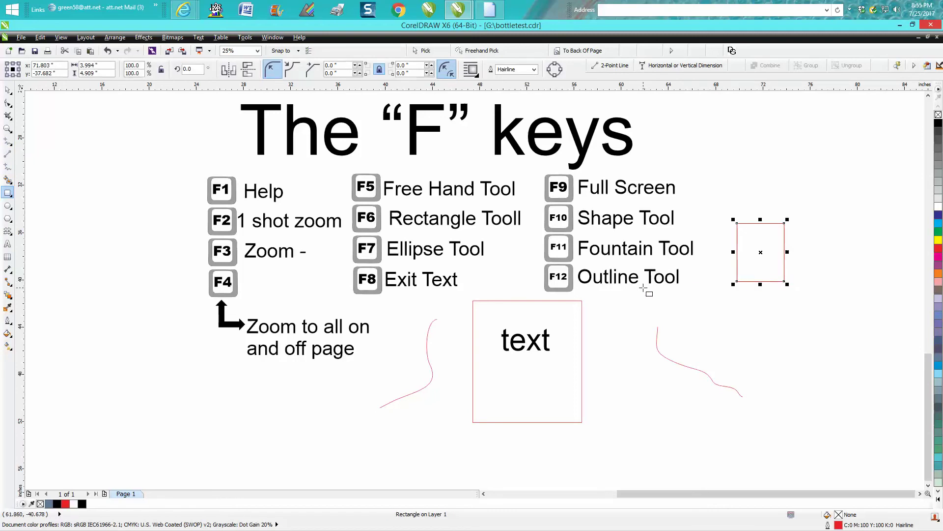
pyautogui.press('F7')
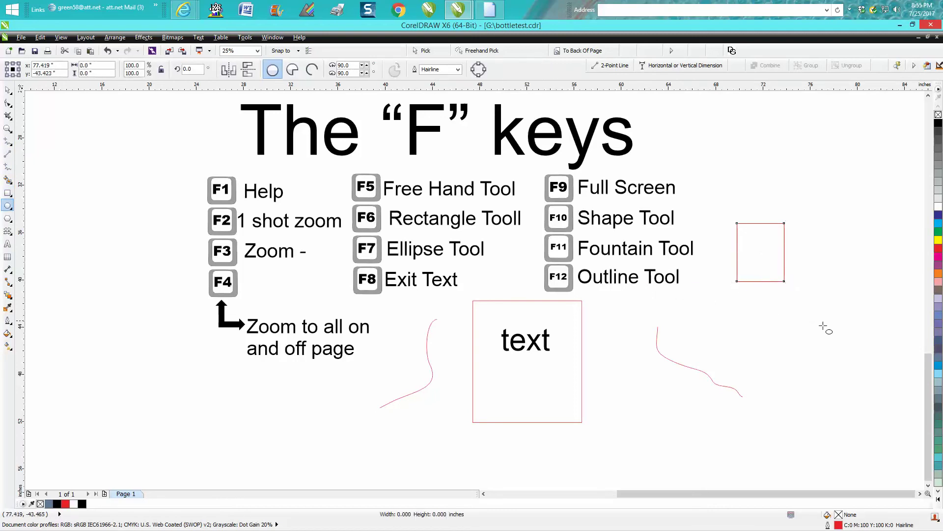
pyautogui.moveTo(827, 320); pyautogui.dragTo(755, 373)
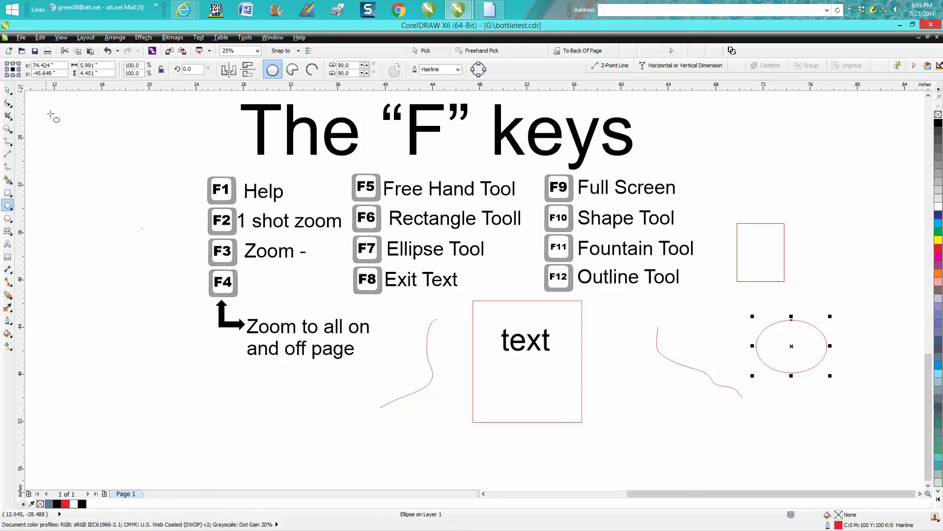
pyautogui.click(8, 89)
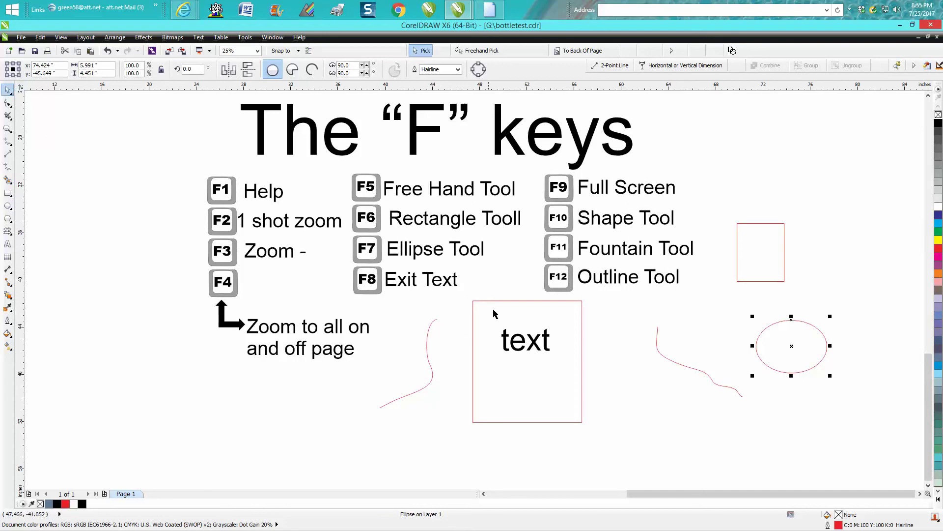
pyautogui.click(517, 339)
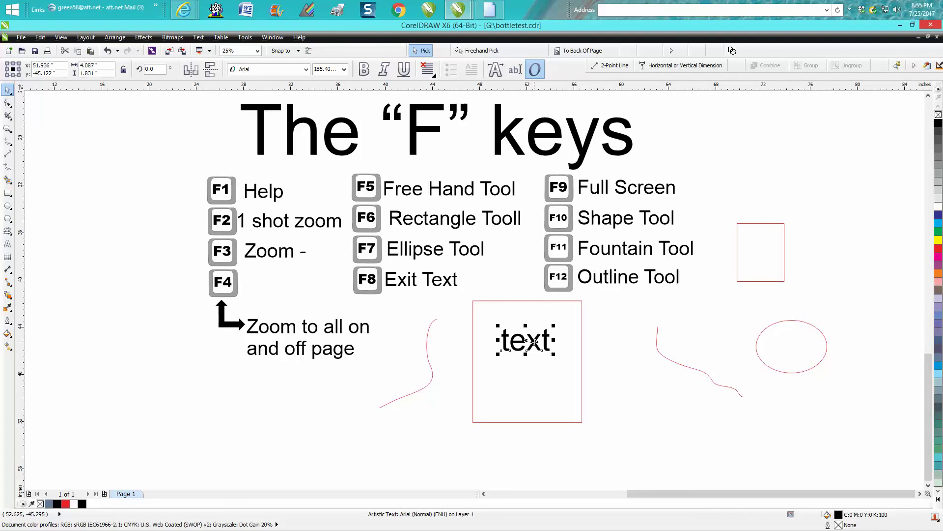
pyautogui.press('F8')
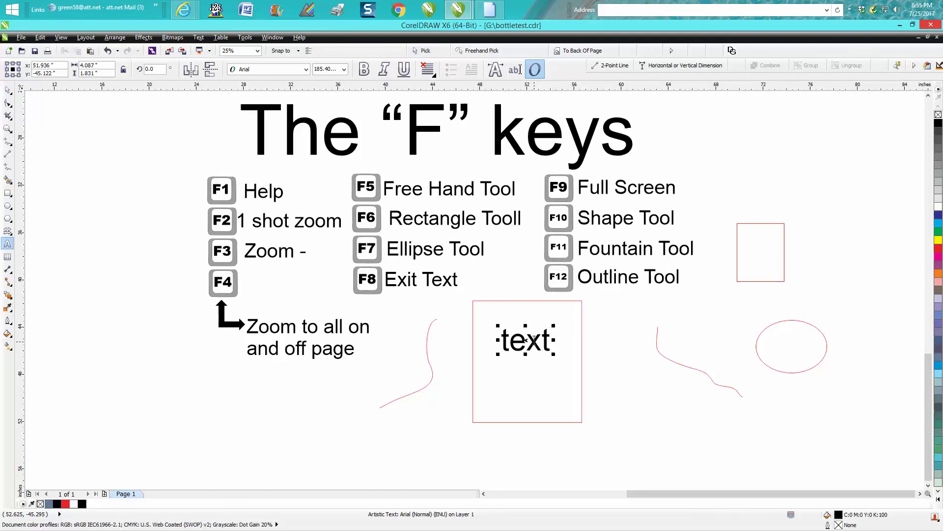
pyautogui.press('BackSpace')
pyautogui.write('t')
pyautogui.click(8, 90)
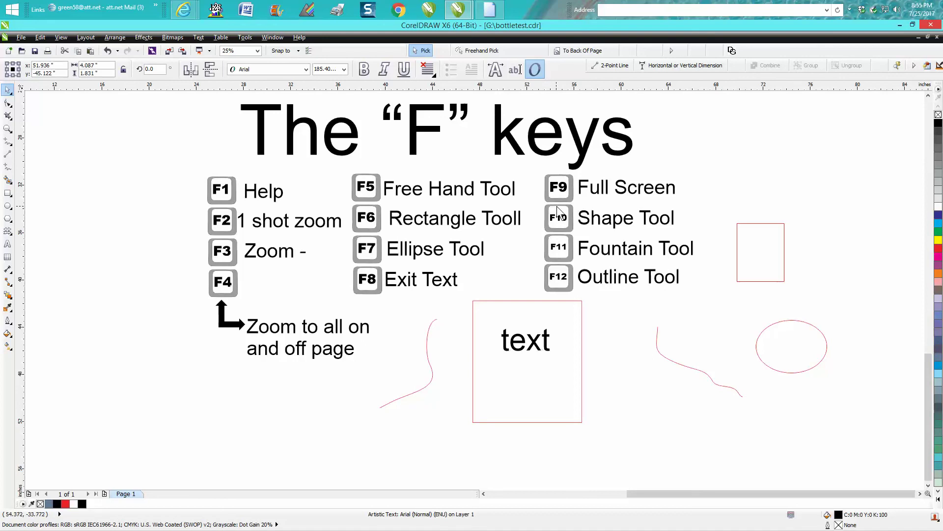
# Use the F10 Shape tool to drag the right-hand curve's upper node down and left.
pyautogui.press('F10')
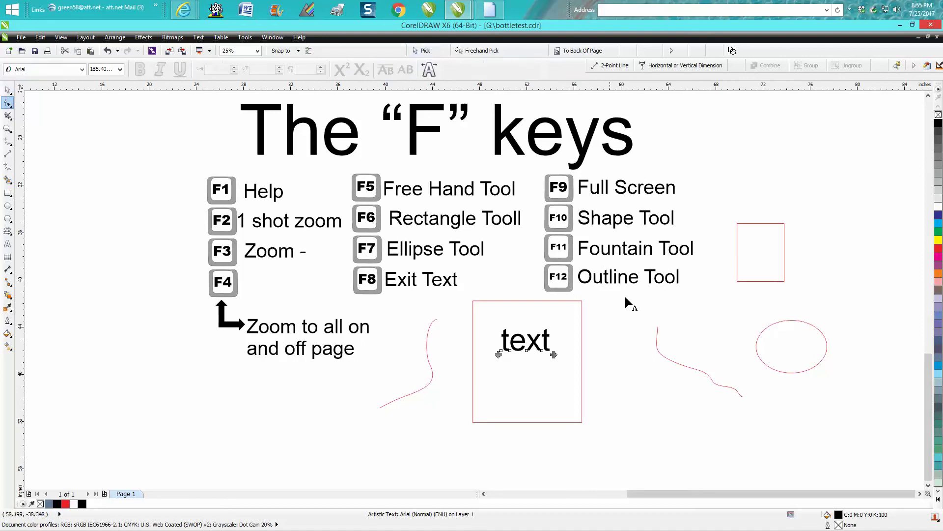
pyautogui.click(662, 356)
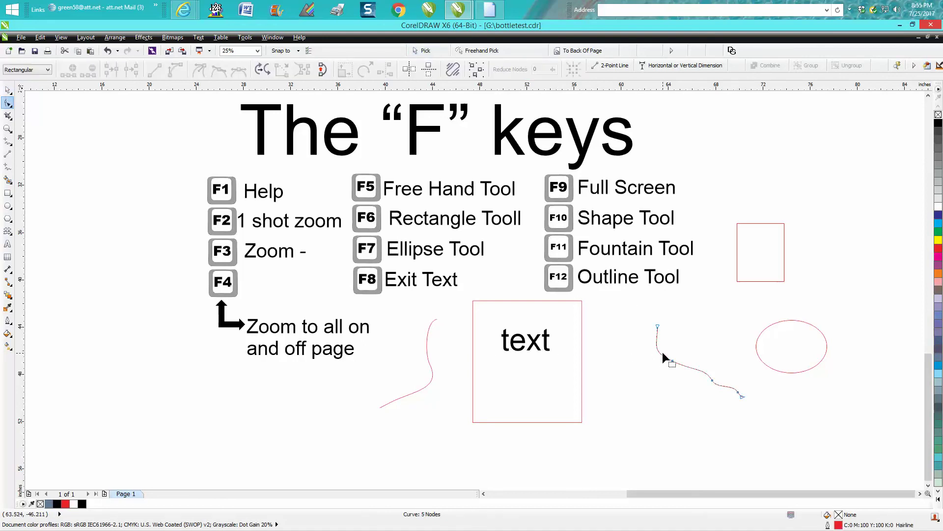
pyautogui.press('space')
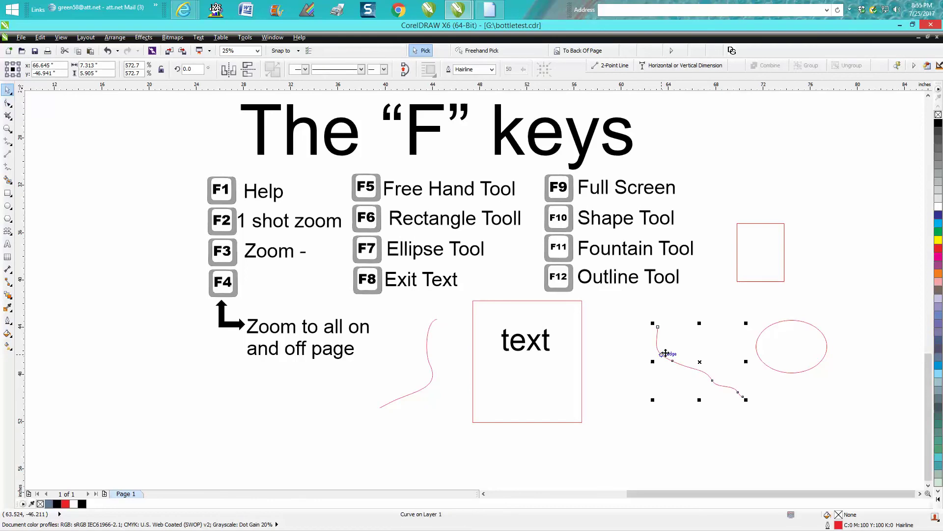
pyautogui.press('F10')
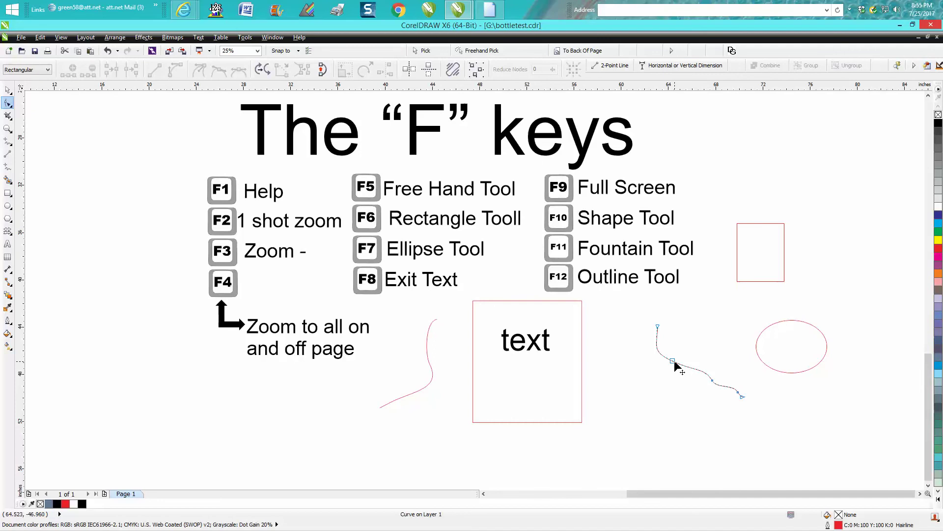
pyautogui.moveTo(676, 366); pyautogui.dragTo(667, 386)
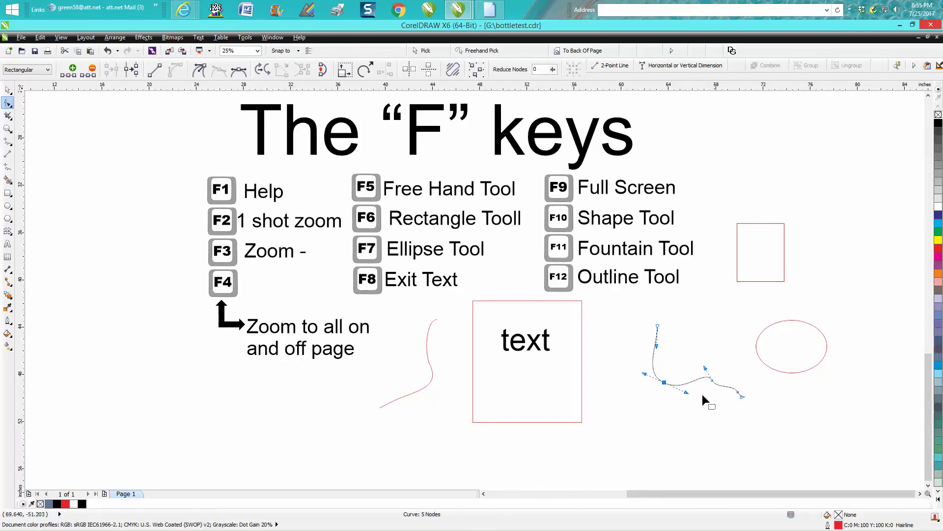
pyautogui.click(11, 108)
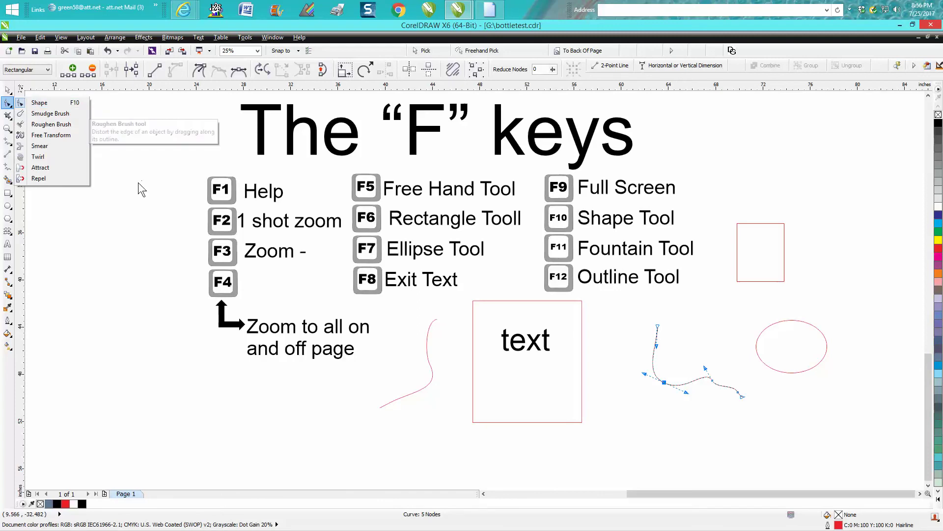
pyautogui.click(8, 88)
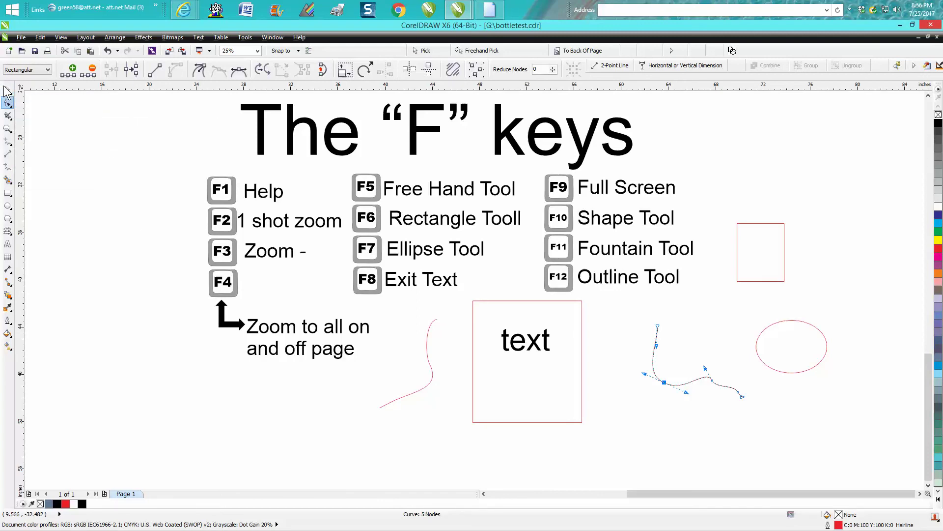
# Give the ellipse a linear white-to-black fountain fill at a 98.1° angle using F11.
pyautogui.click(798, 323)
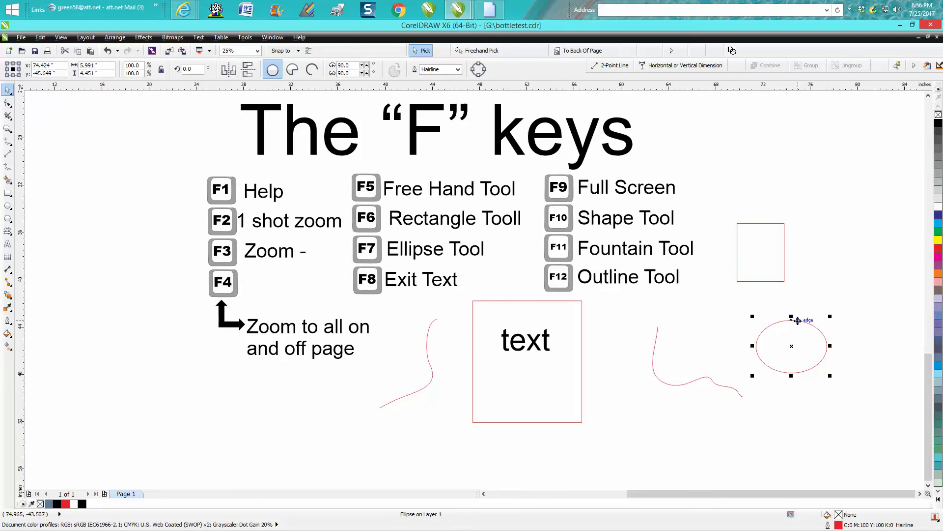
pyautogui.press('F11')
pyautogui.click(551, 216)
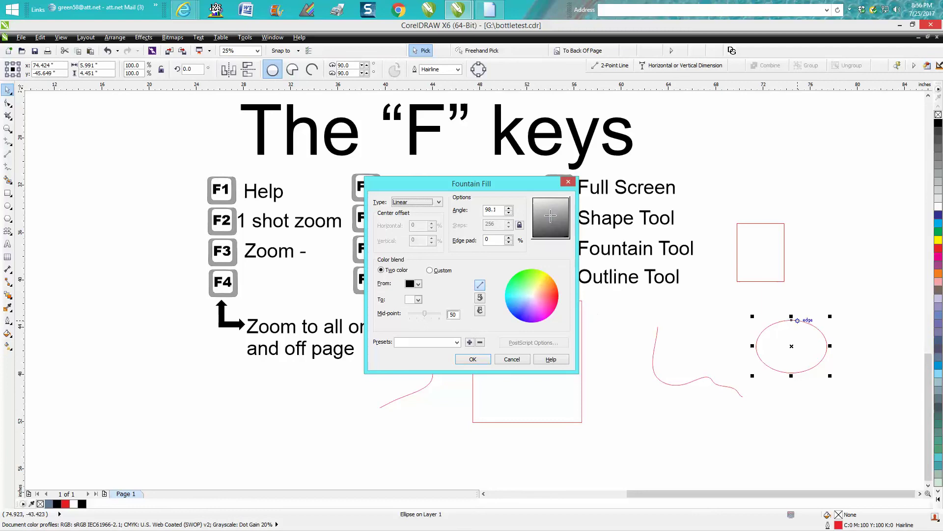
pyautogui.click(471, 359)
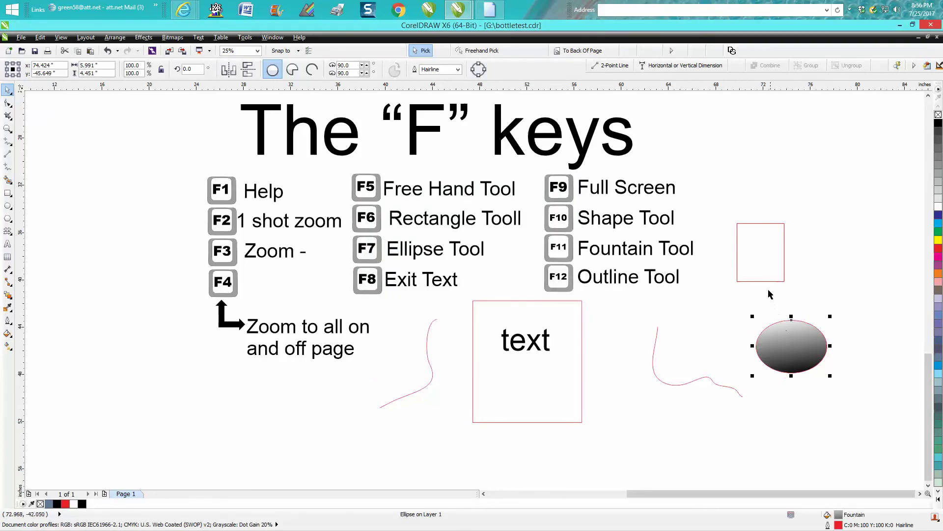
pyautogui.click(546, 339)
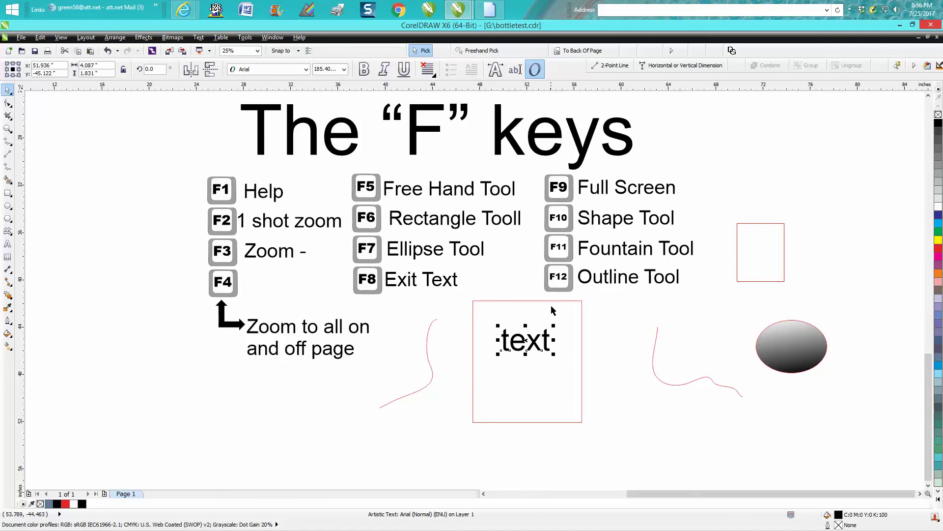
# Set the word 'text' to a 0.5 pt yellow outline in the F12 Outline Pen dialog.
pyautogui.press('F12')
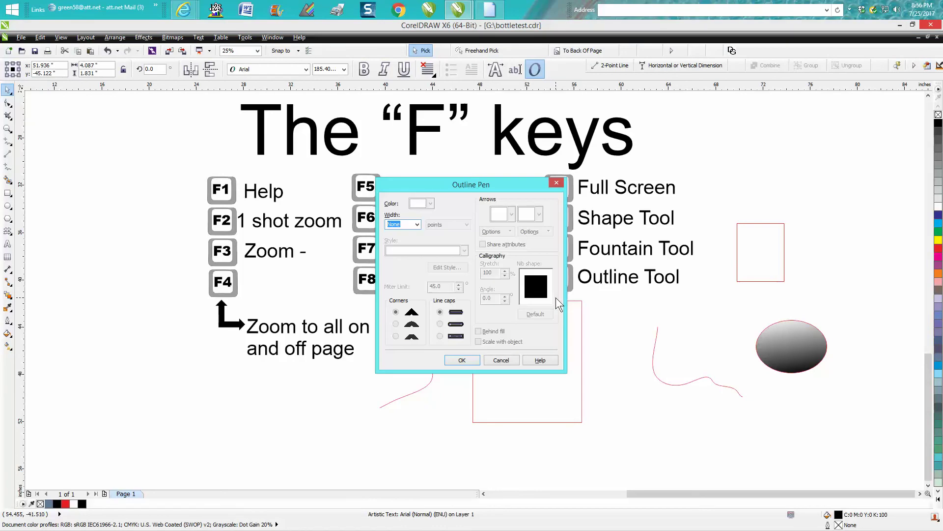
pyautogui.click(417, 225)
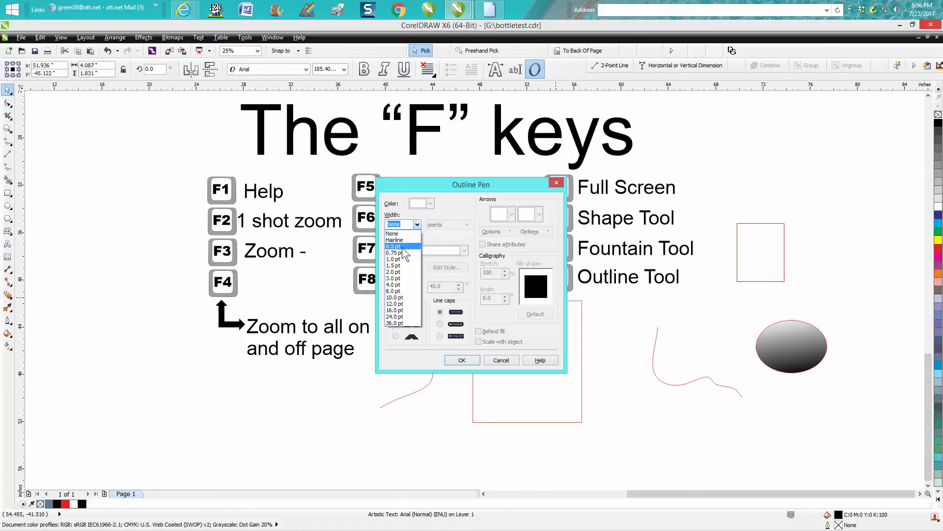
pyautogui.click(403, 247)
pyautogui.click(430, 203)
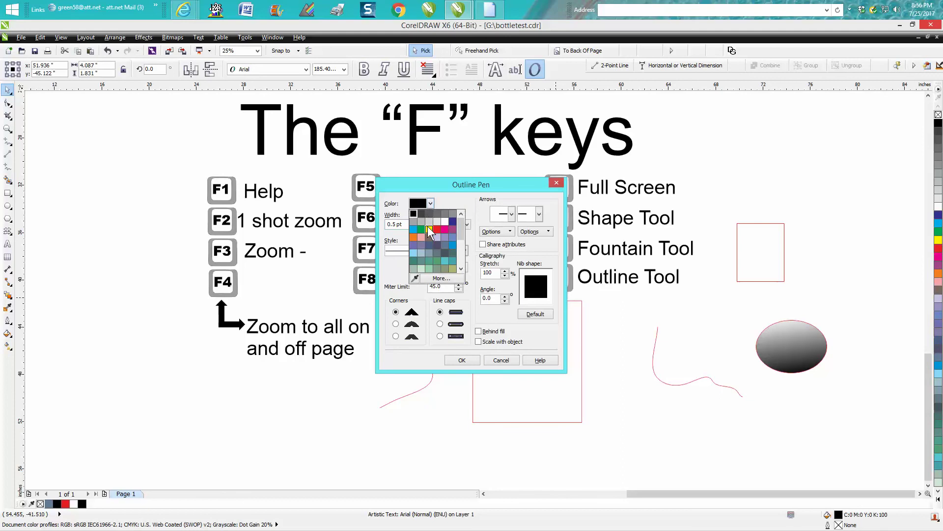
pyautogui.click(431, 235)
pyautogui.click(462, 359)
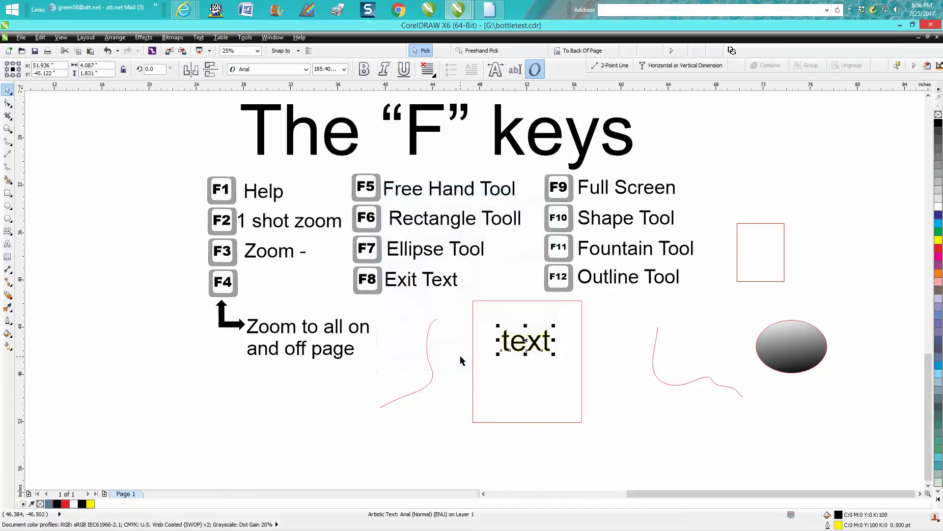
pyautogui.click(8, 129)
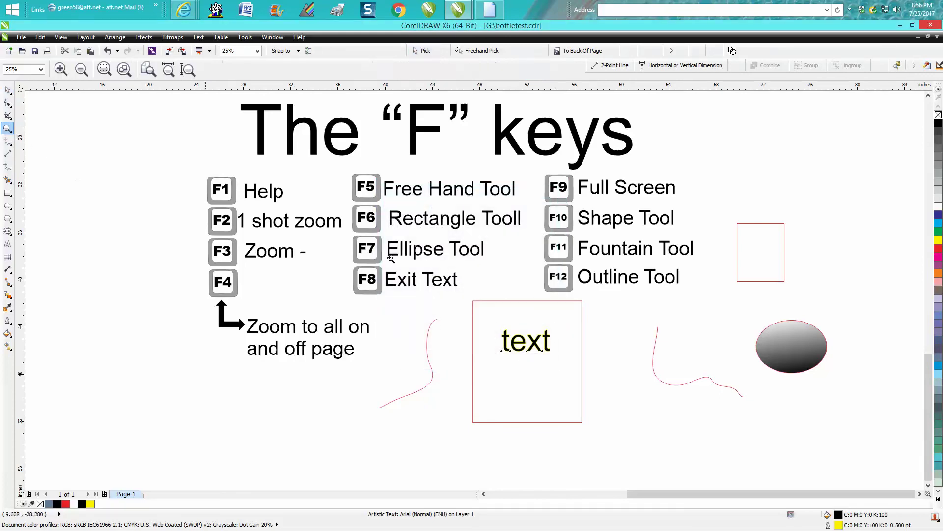
pyautogui.moveTo(493, 318); pyautogui.dragTo(578, 381)
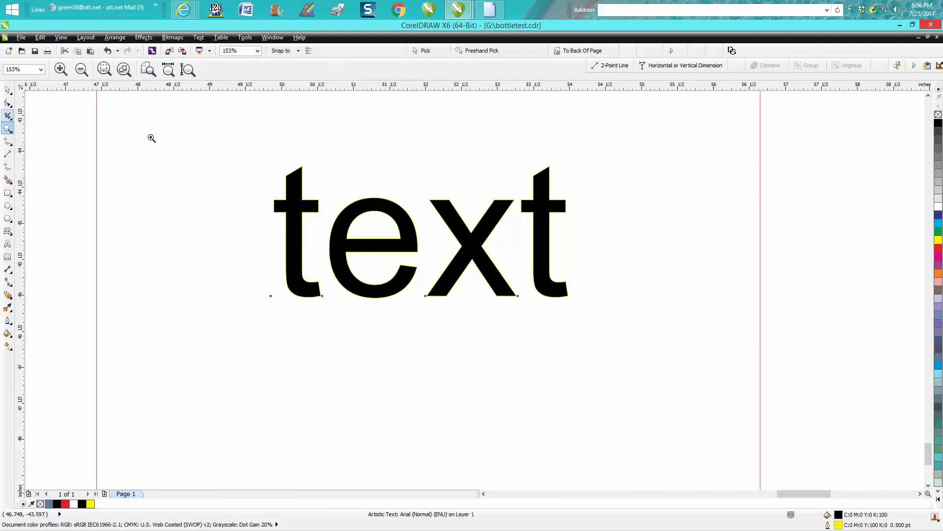
# Select the word 'text' and right-click the red palette swatch to make its outline red.
pyautogui.click(8, 90)
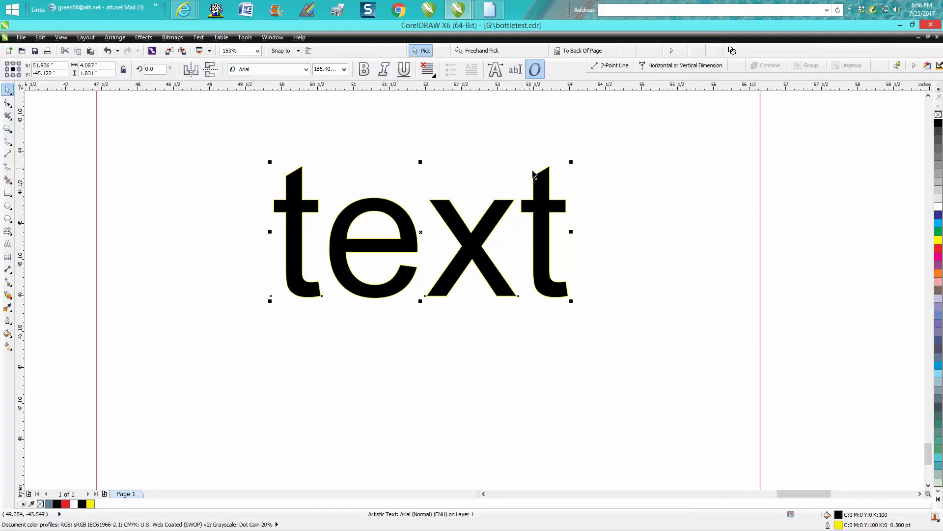
pyautogui.rightClick(938, 248)
pyautogui.scroll(-2, 610, 205)
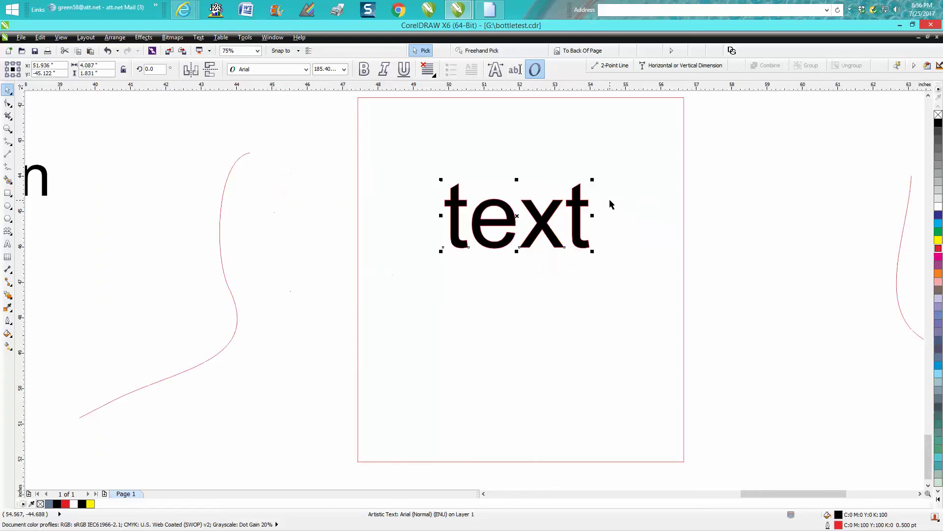
pyautogui.scroll(-4, 714, 230)
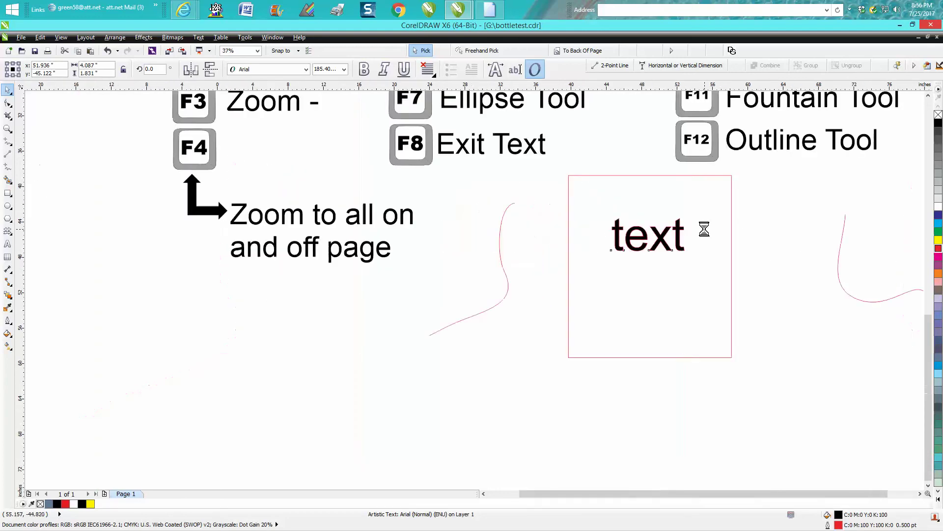
pyautogui.moveTo(606, 493); pyautogui.dragTo(621, 494)
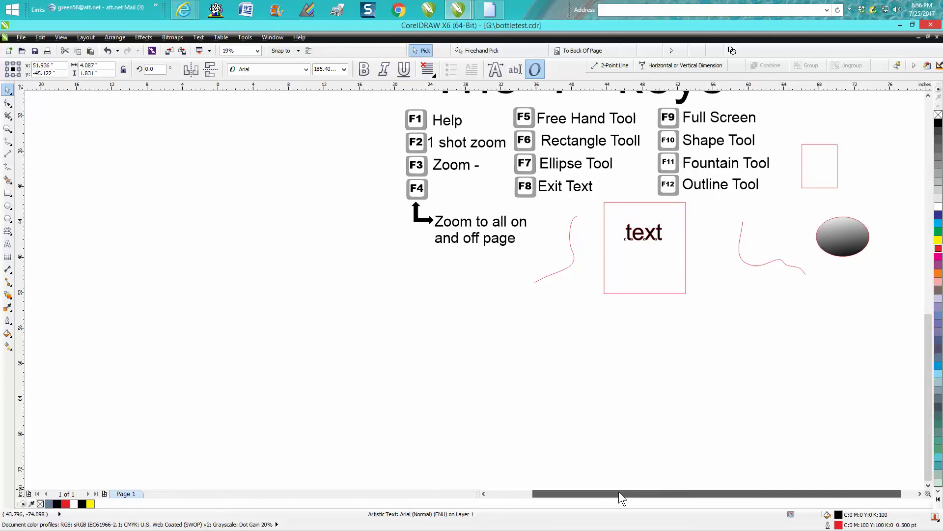
pyautogui.moveTo(928, 373)
pyautogui.mouseDown()
pyautogui.moveTo(931, 355)
pyautogui.moveTo(931, 365)
pyautogui.mouseUp()
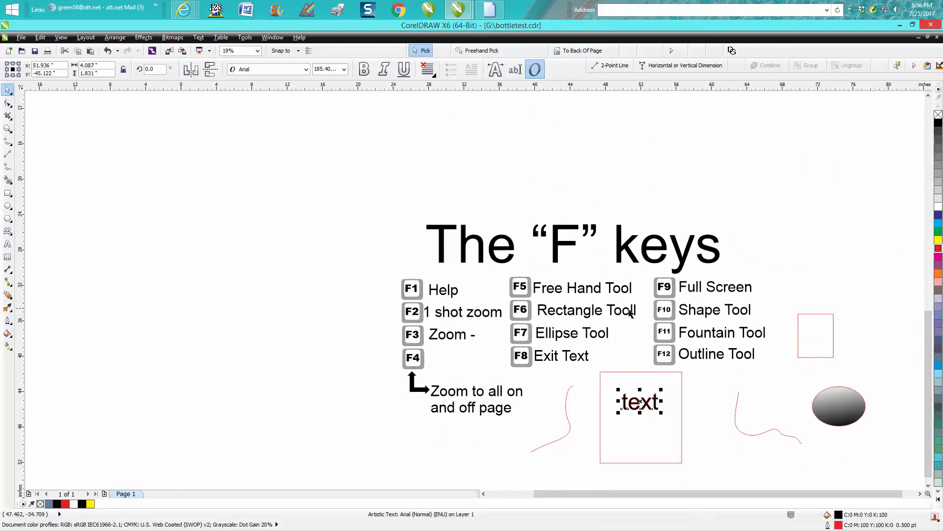